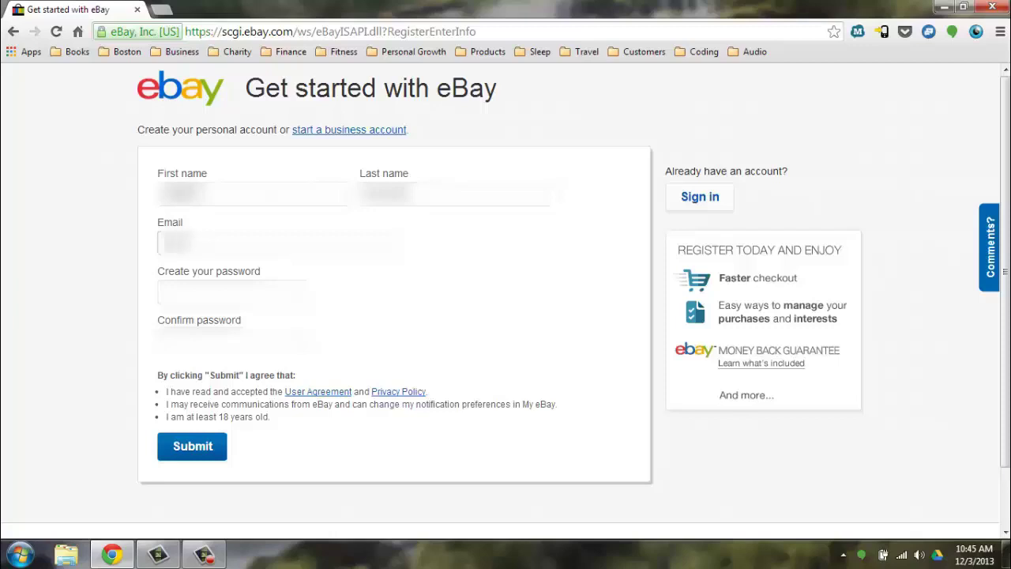
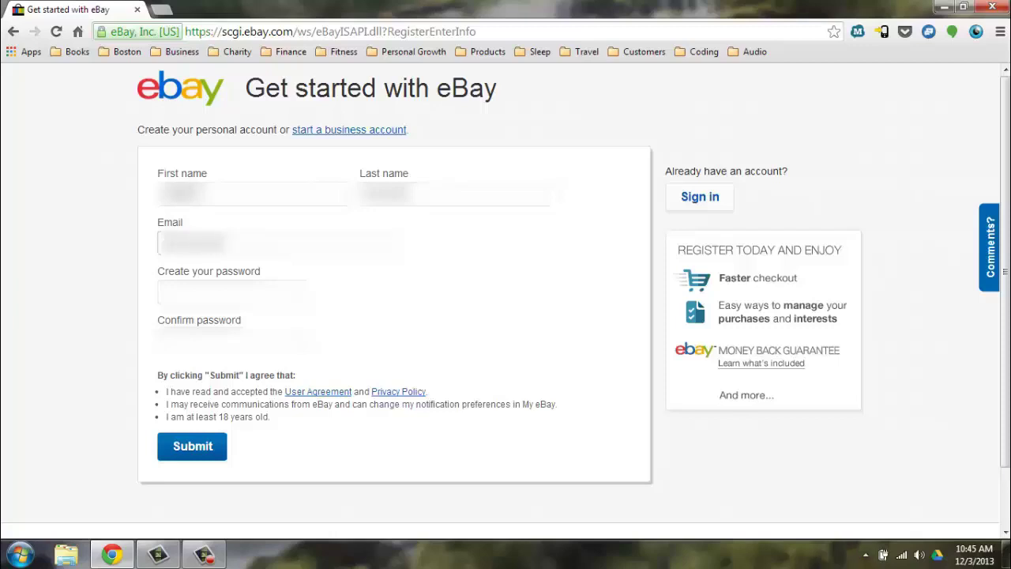
# Enter the account's email address and a password, then submit the registration
pyautogui.write('om')
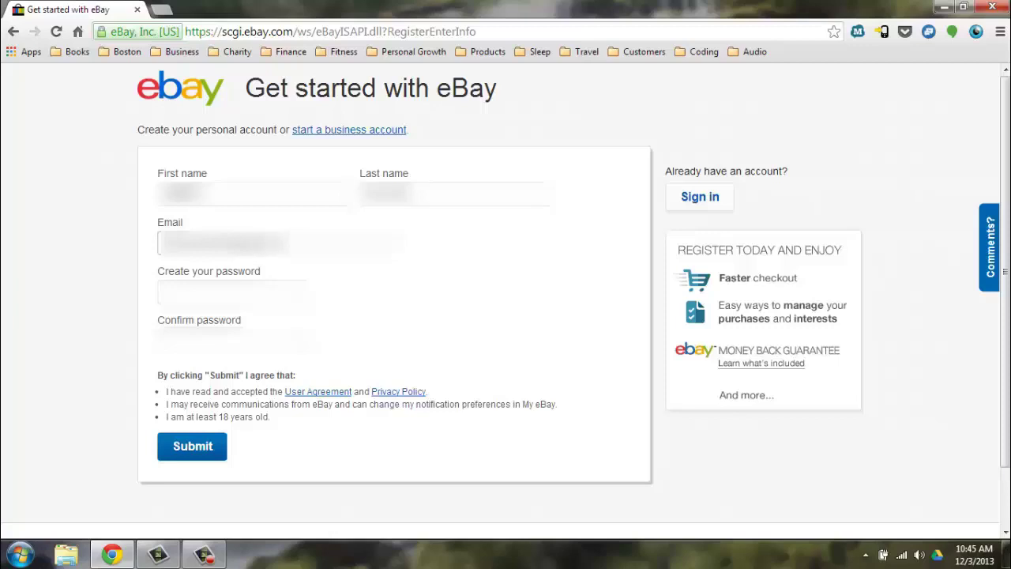
pyautogui.press('Tab')
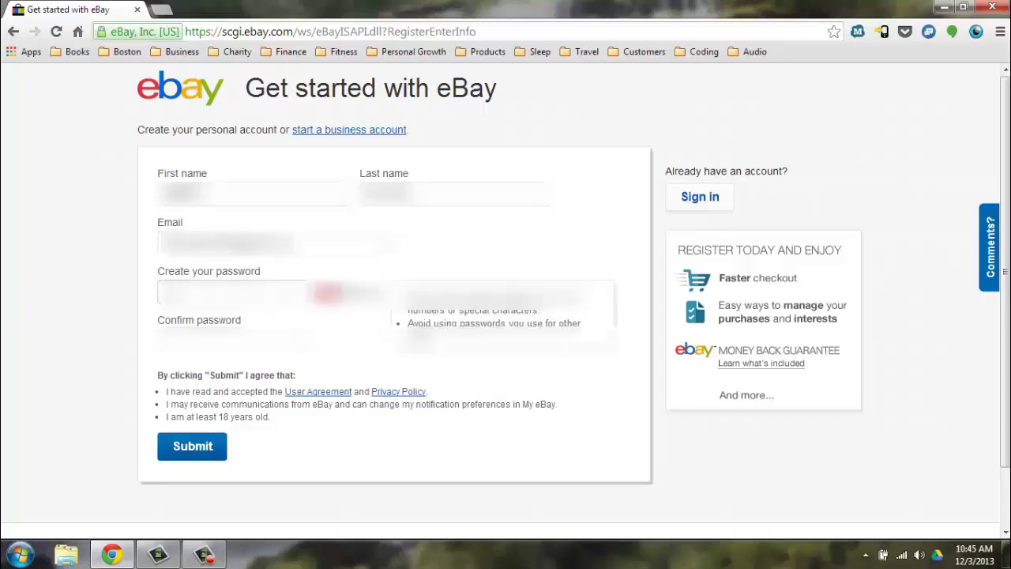
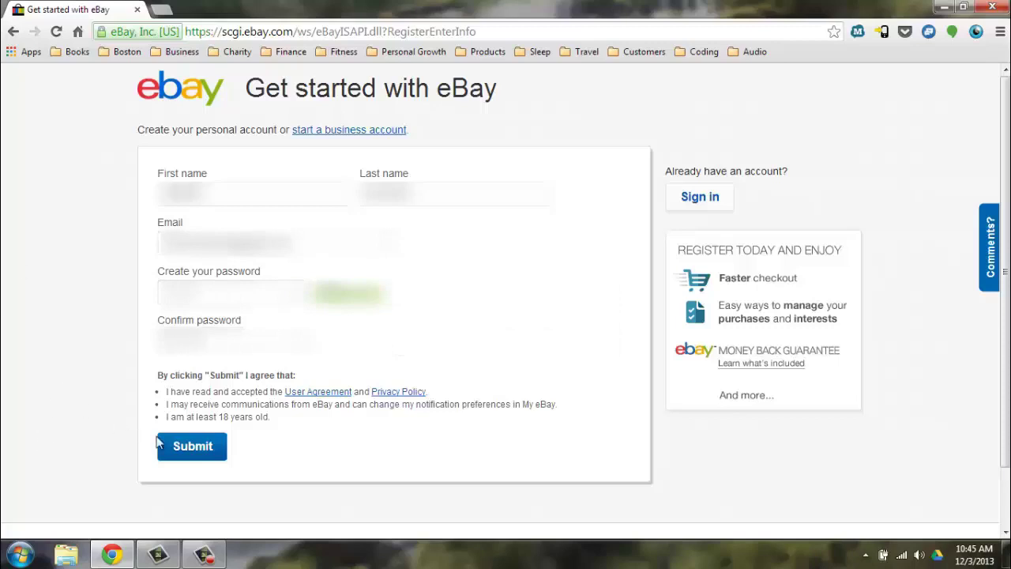
pyautogui.click(192, 439)
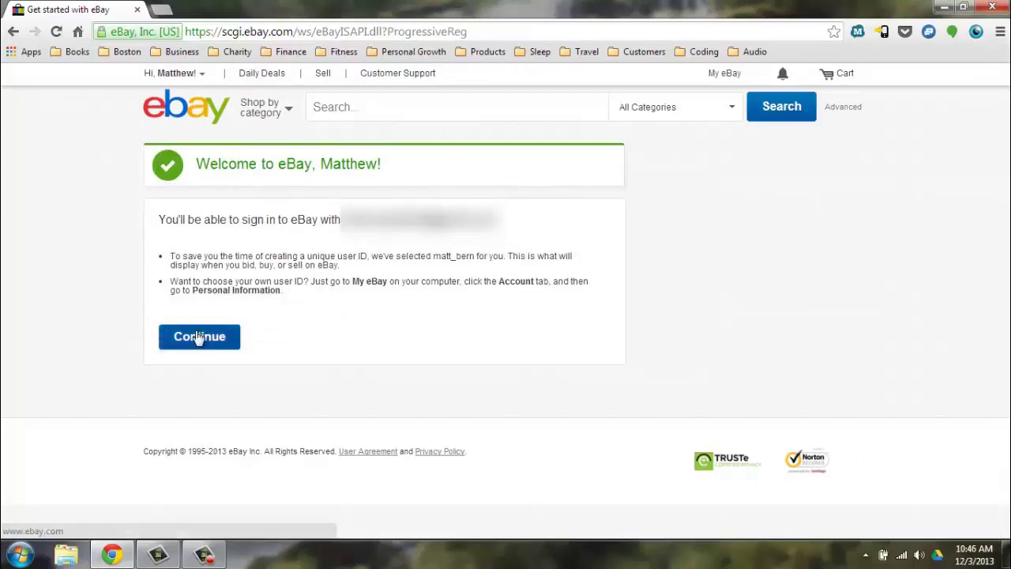
# Continue to eBay home, open Account settings from the Hi menu, then start selling via Sell
pyautogui.click(199, 336)
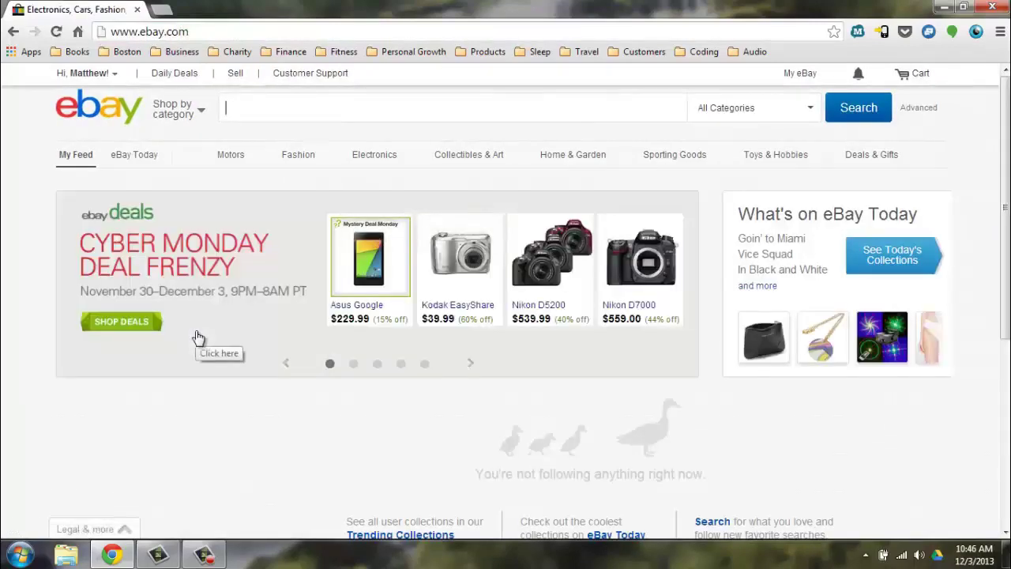
pyautogui.moveTo(115, 75)
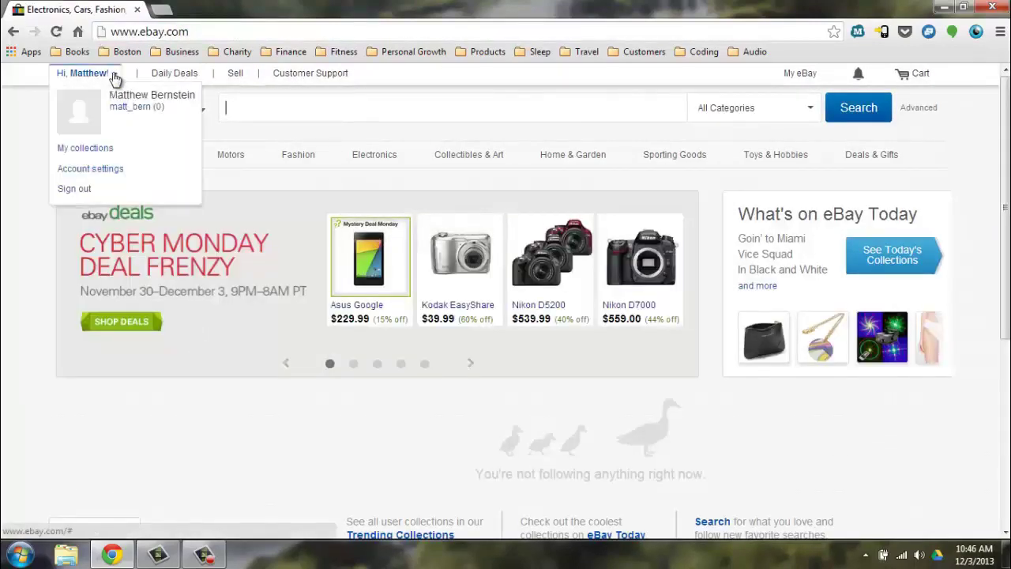
pyautogui.click(106, 172)
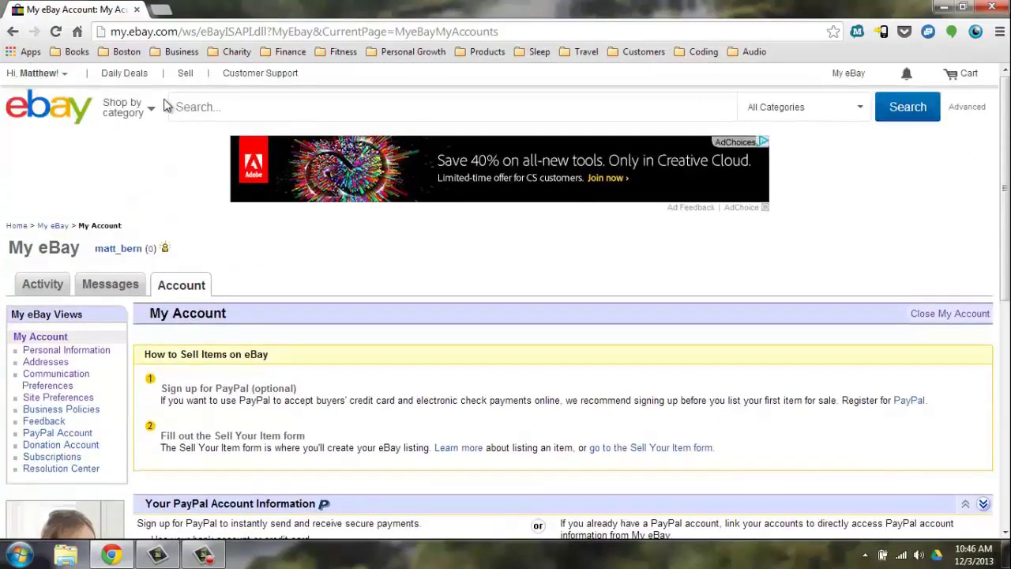
pyautogui.click(184, 75)
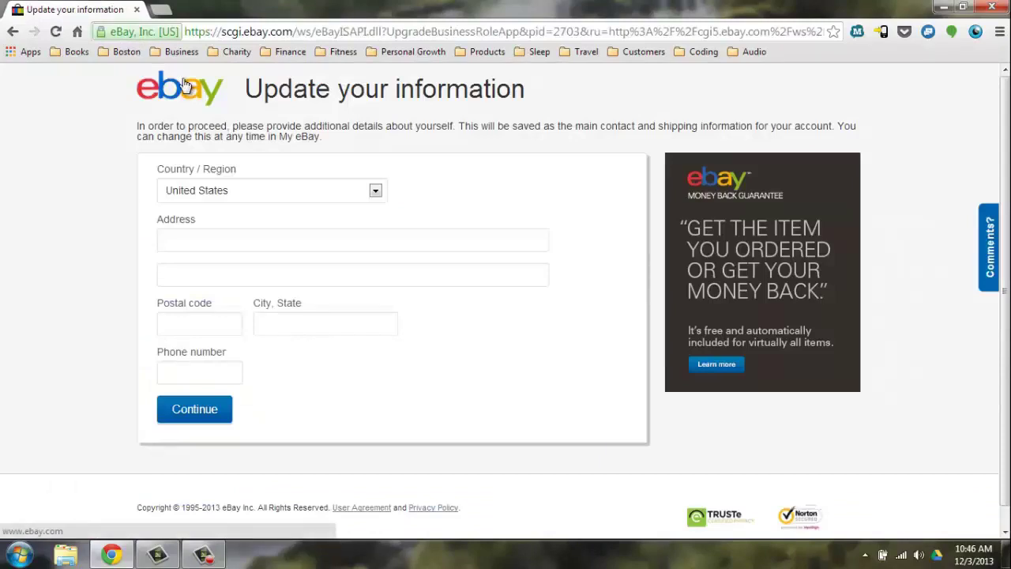
# Fill in the street address, postal code 02135 (Brighton, MA) and the phone number, then submit
pyautogui.click(200, 239)
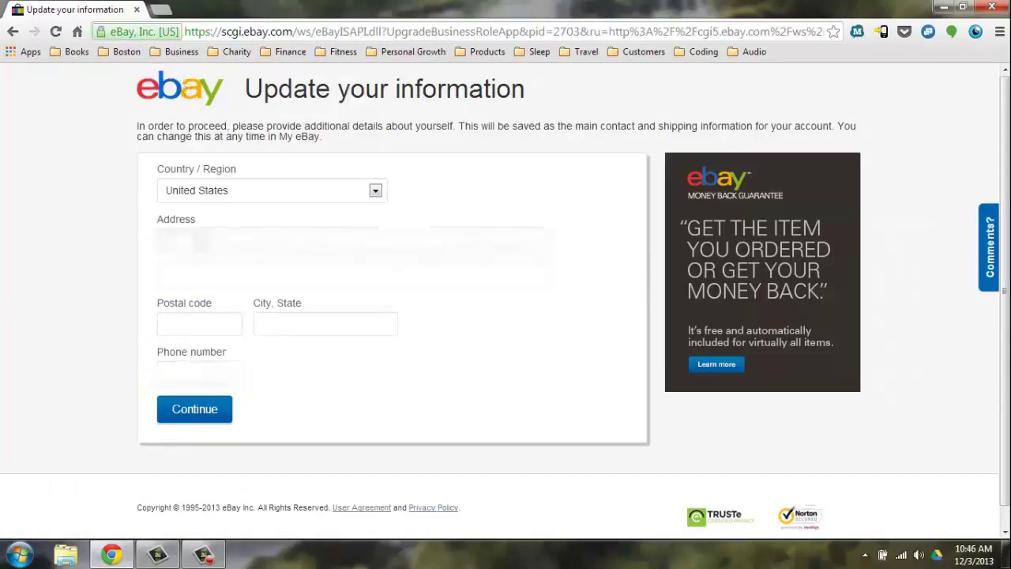
pyautogui.write('1234 Main')
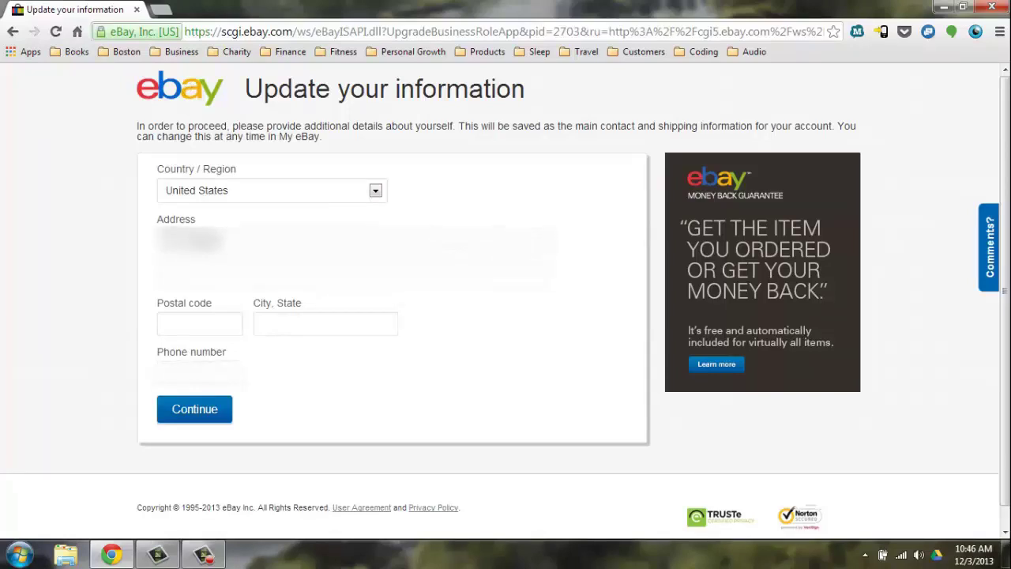
pyautogui.write(' StAp')
pyautogui.press('Tab')
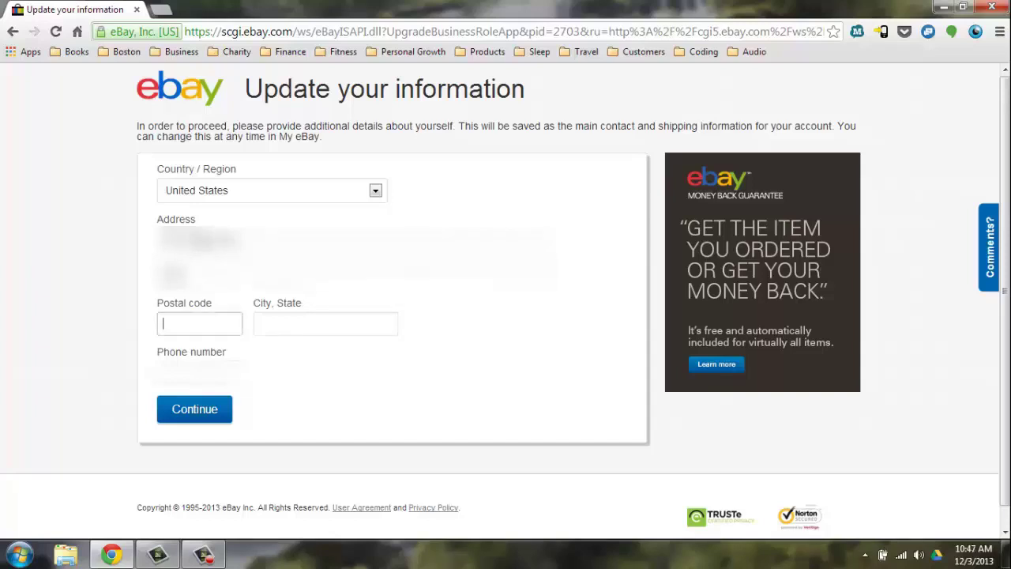
pyautogui.write('02134')
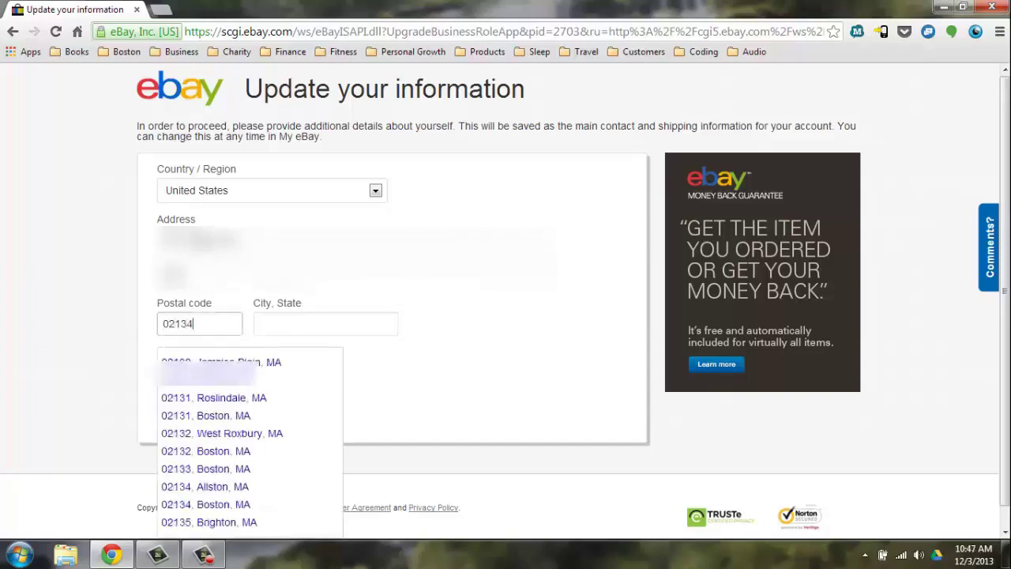
pyautogui.press('BackSpace')
pyautogui.write('5')
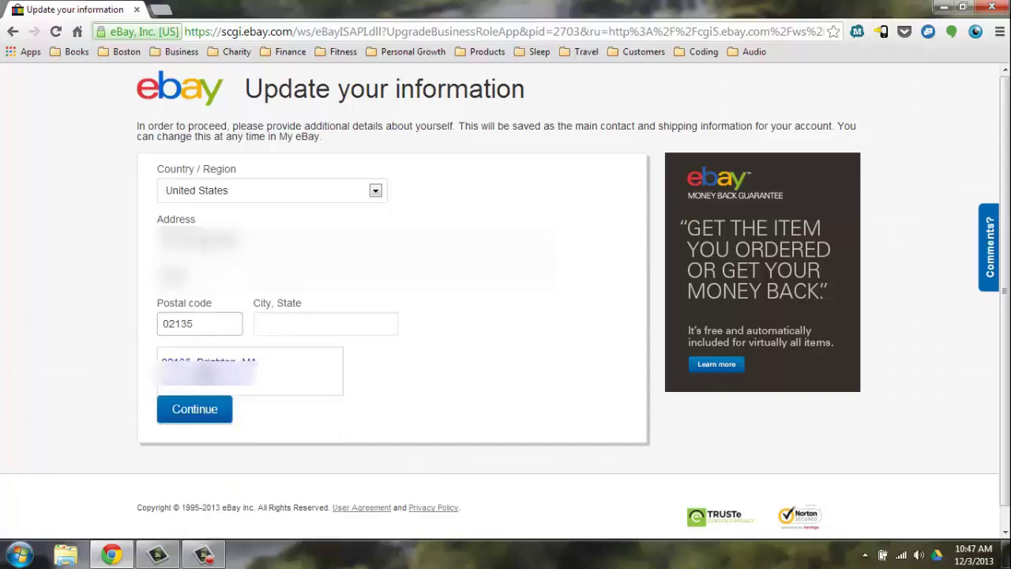
pyautogui.click(203, 370)
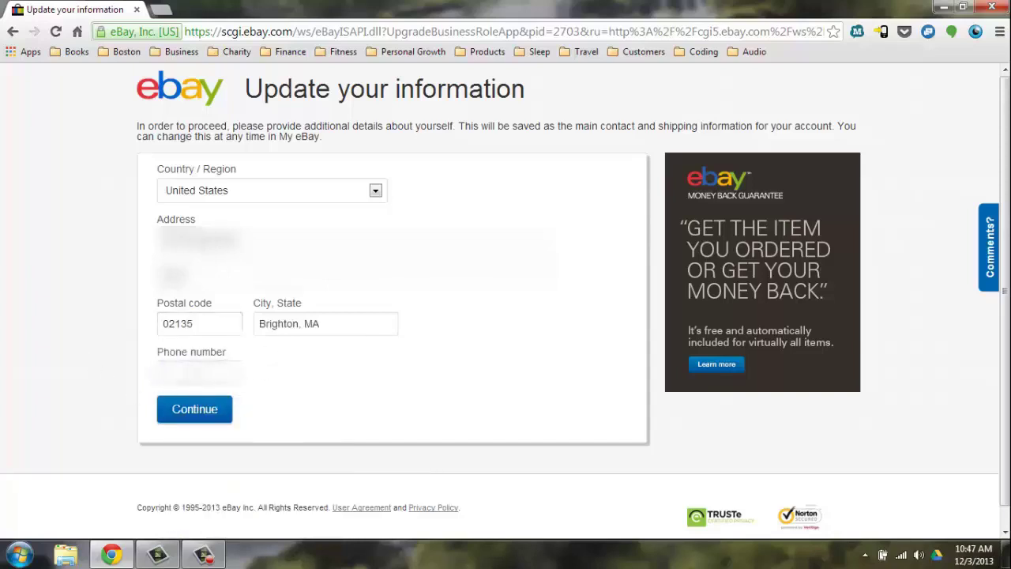
pyautogui.write('****')
pyautogui.click(197, 410)
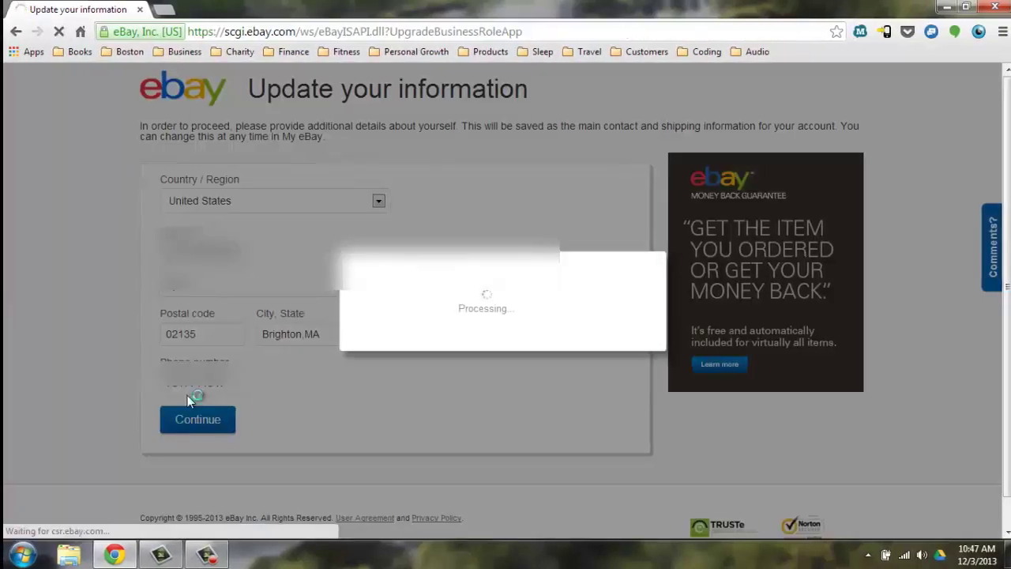
# Open My eBay Selling and scroll through the empty All Selling, returns and unsold panels
pyautogui.moveTo(802, 73)
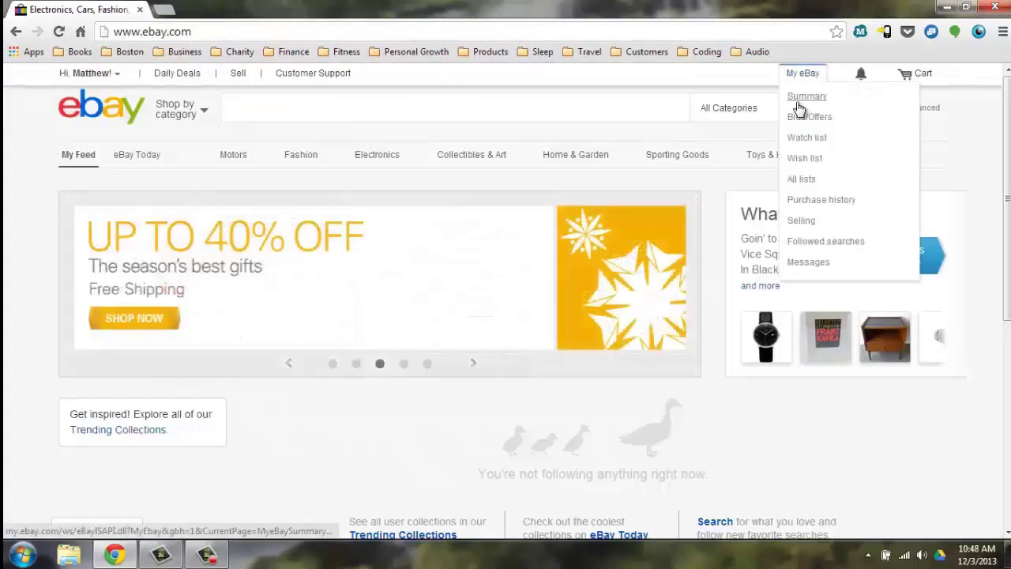
pyautogui.click(804, 220)
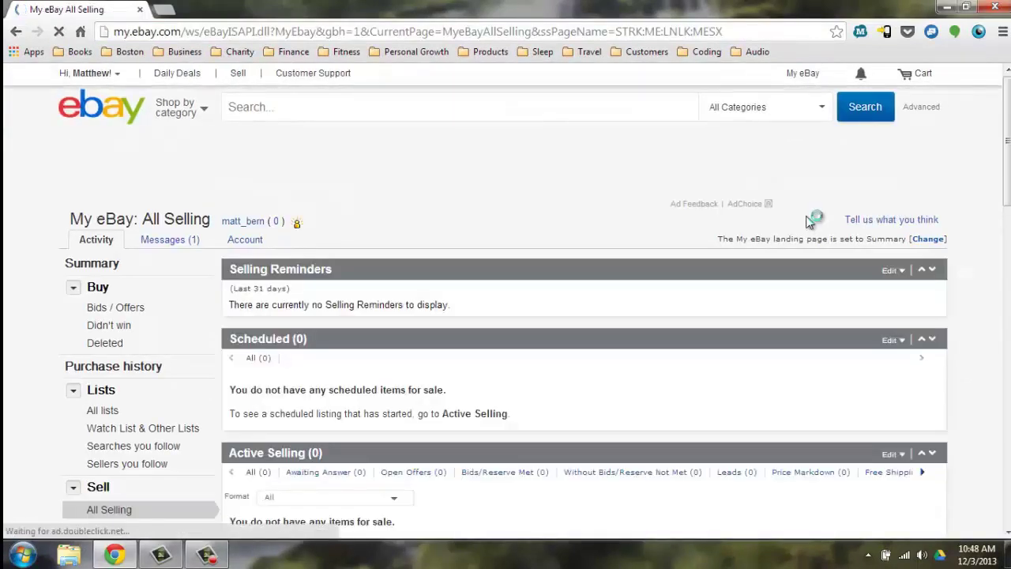
pyautogui.scroll(-1, 809, 223)
pyautogui.scroll(-4, 808, 223)
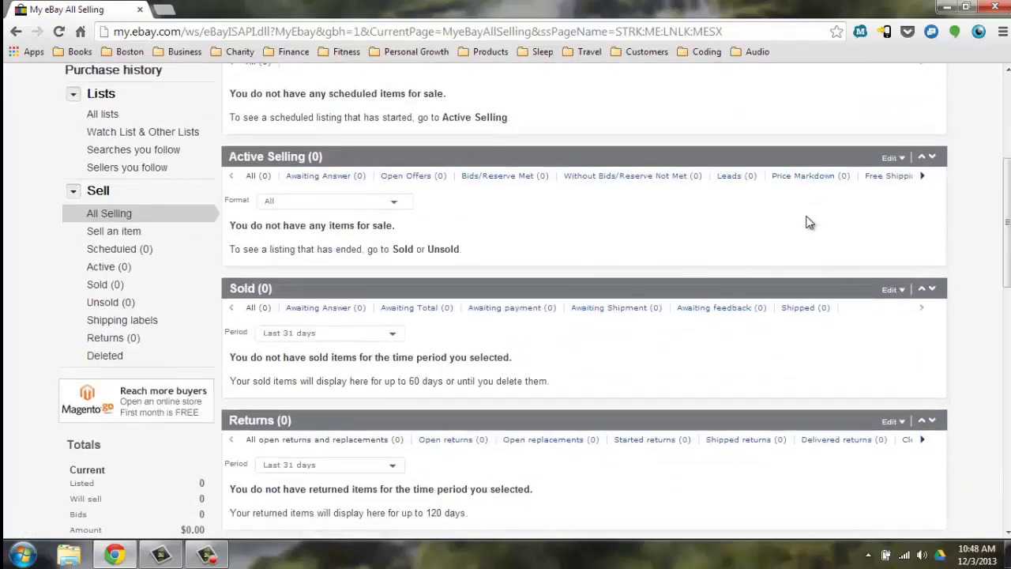
pyautogui.scroll(-2, 809, 222)
pyautogui.scroll(-2, 809, 223)
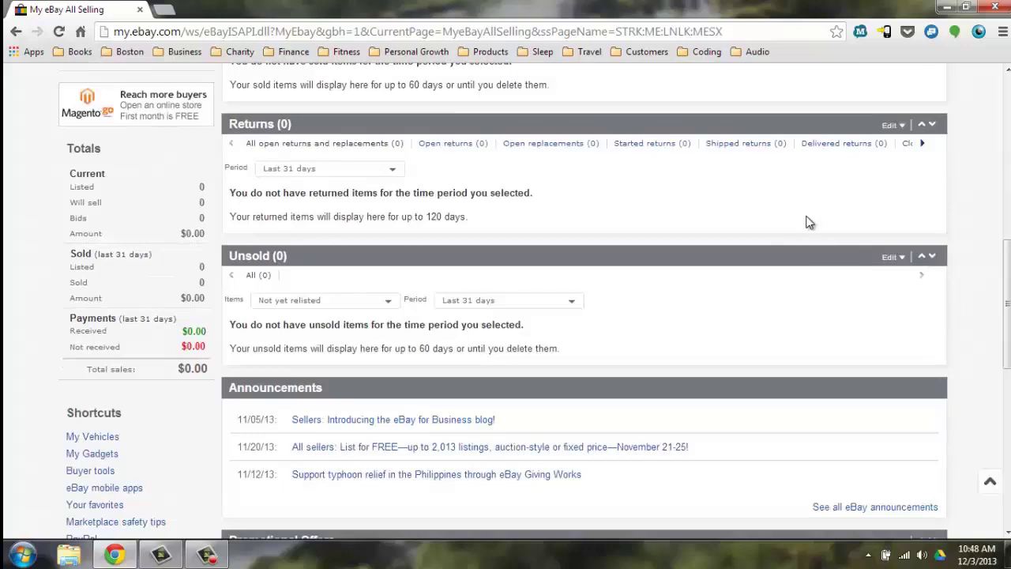
pyautogui.scroll(-3, 809, 223)
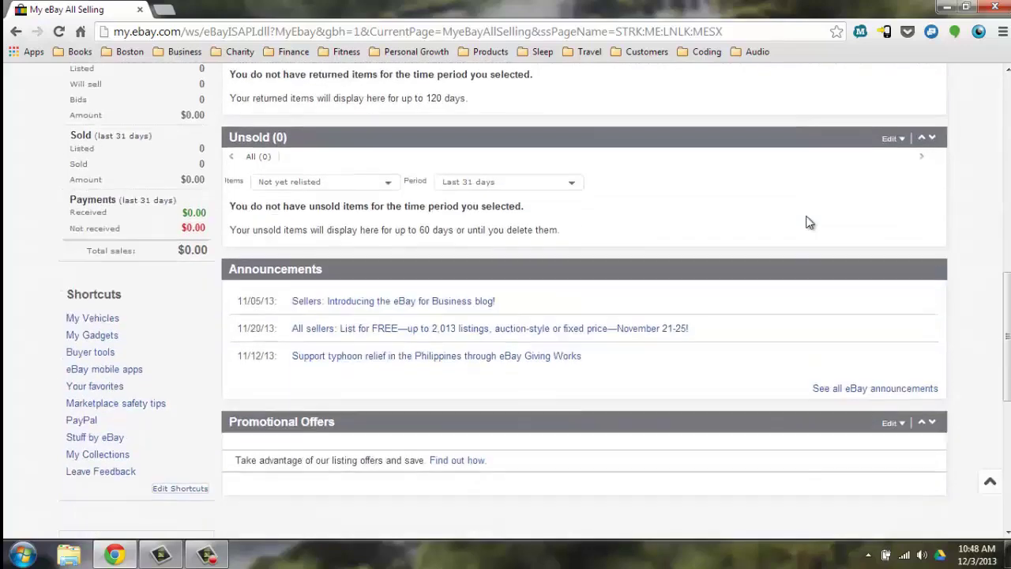
pyautogui.scroll(10, 809, 223)
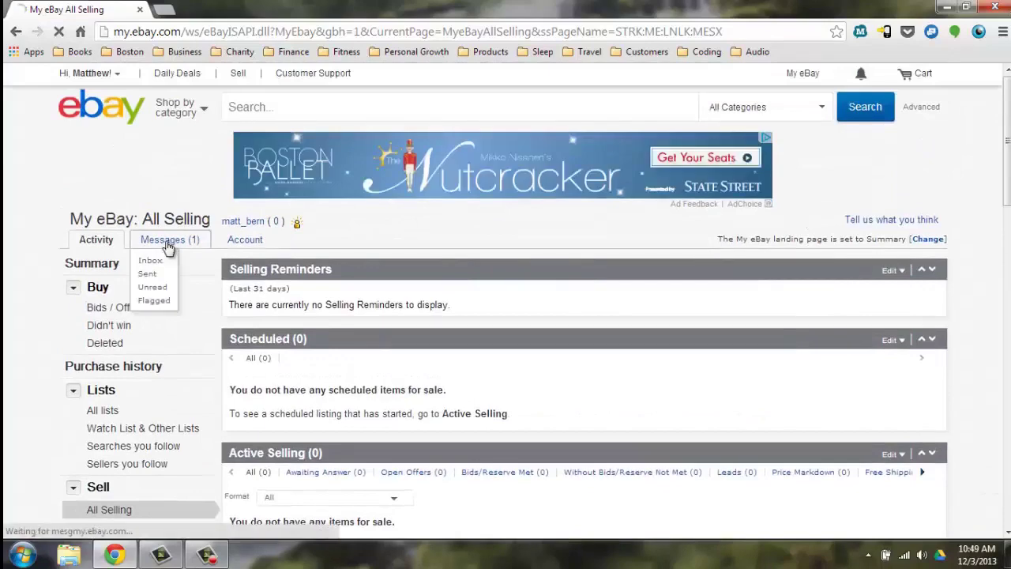
# Open the 'Welcome to eBay!' message in the inbox and read through it
pyautogui.click(165, 240)
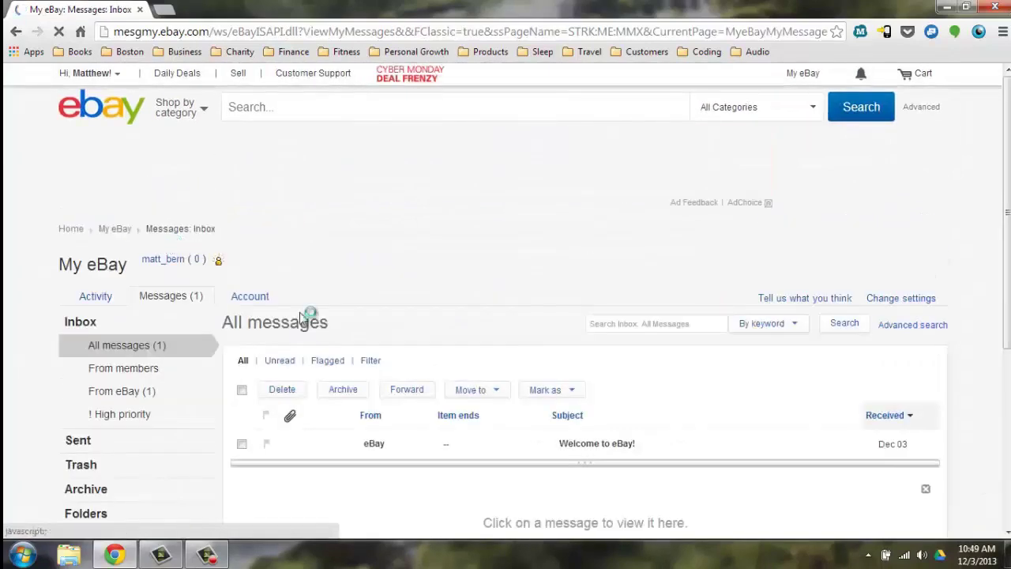
pyautogui.click(577, 446)
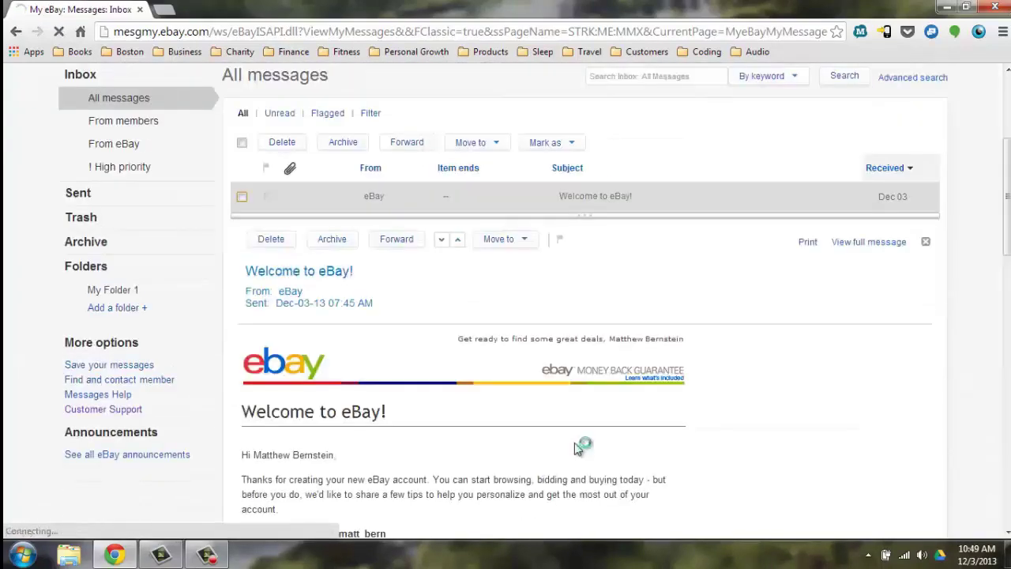
pyautogui.scroll(-2, 578, 448)
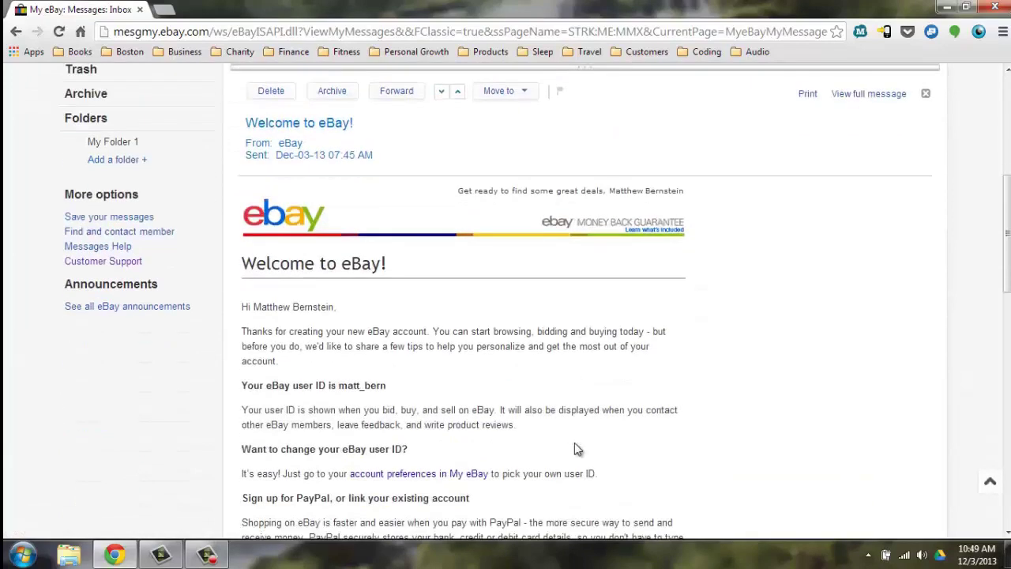
pyautogui.scroll(-1, 574, 448)
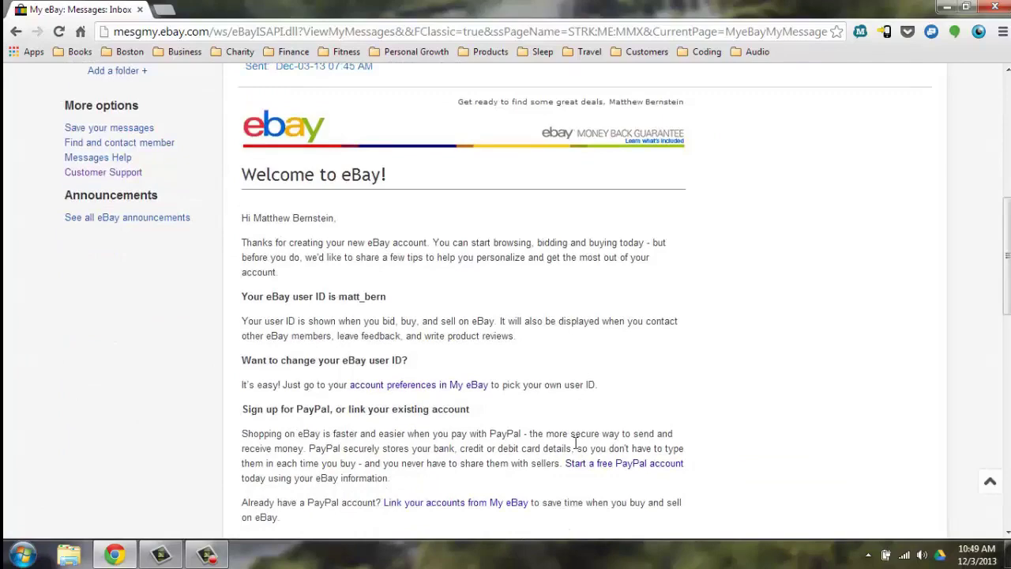
pyautogui.scroll(-1, 574, 442)
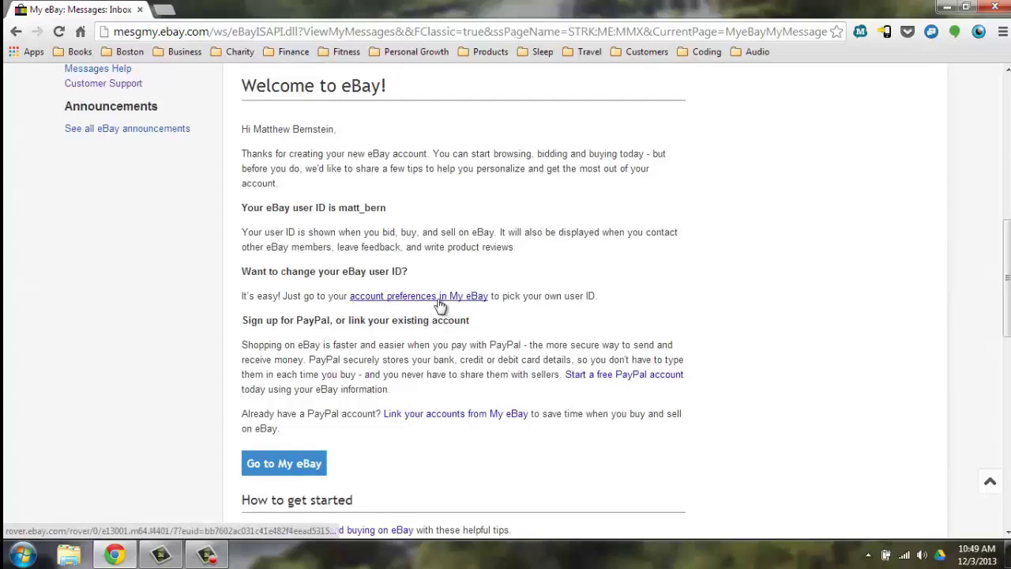
# Follow the account preferences link and choose Edit beside User ID
pyautogui.click(437, 300)
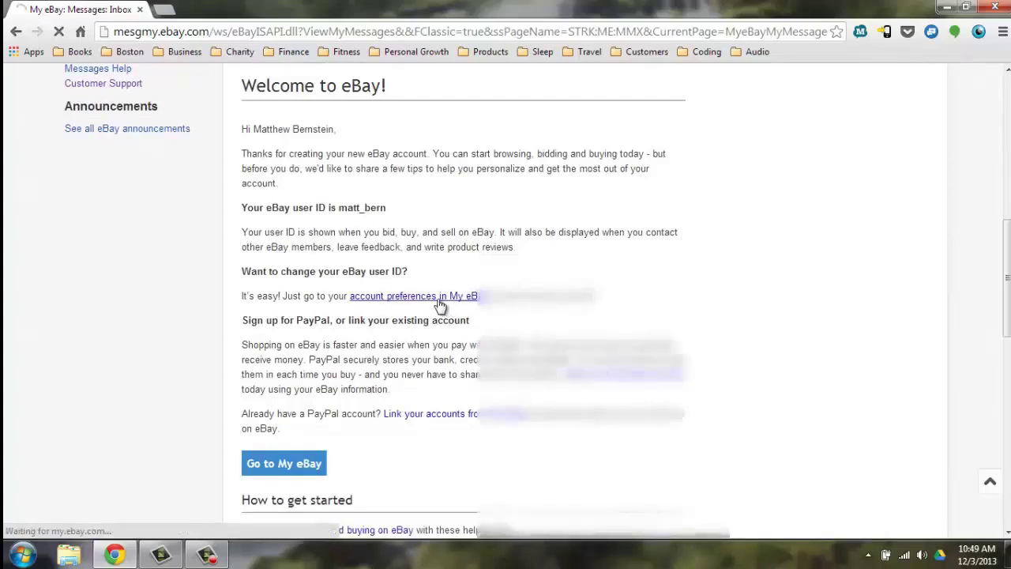
pyautogui.scroll(-1, 440, 306)
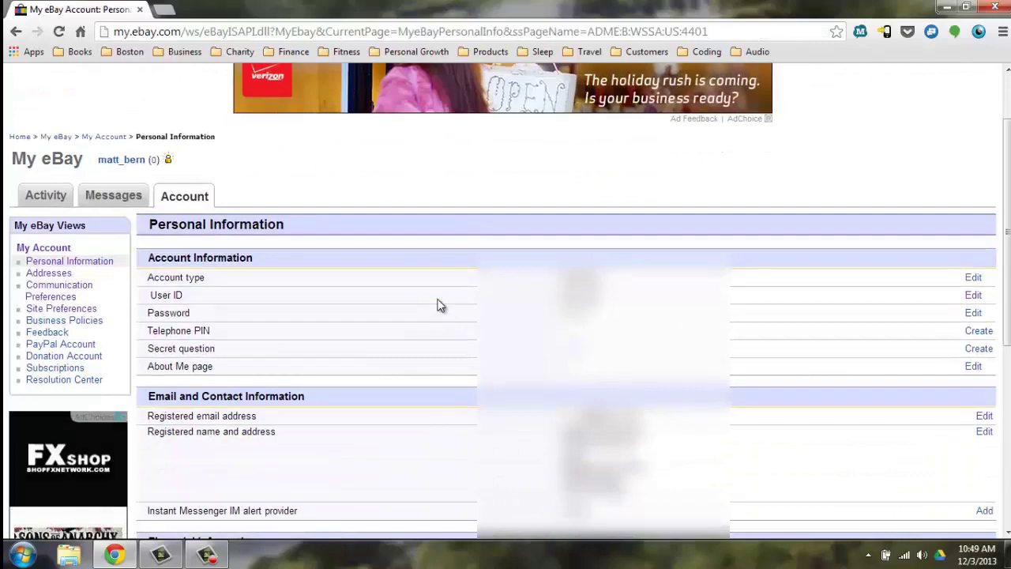
pyautogui.click(974, 296)
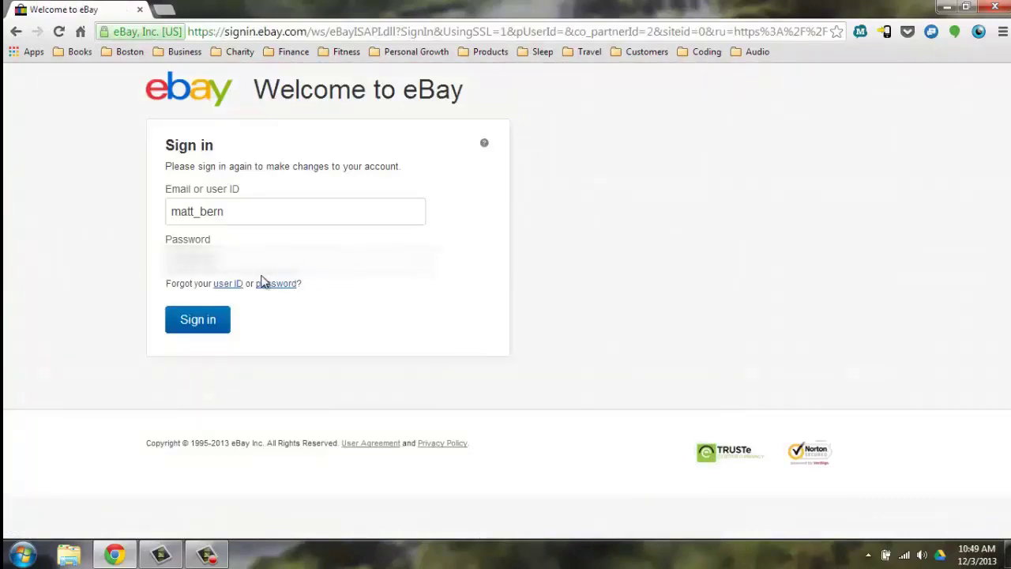
# Sign in again and save 'lowcosthustle' as the new eBay user ID
pyautogui.click(181, 331)
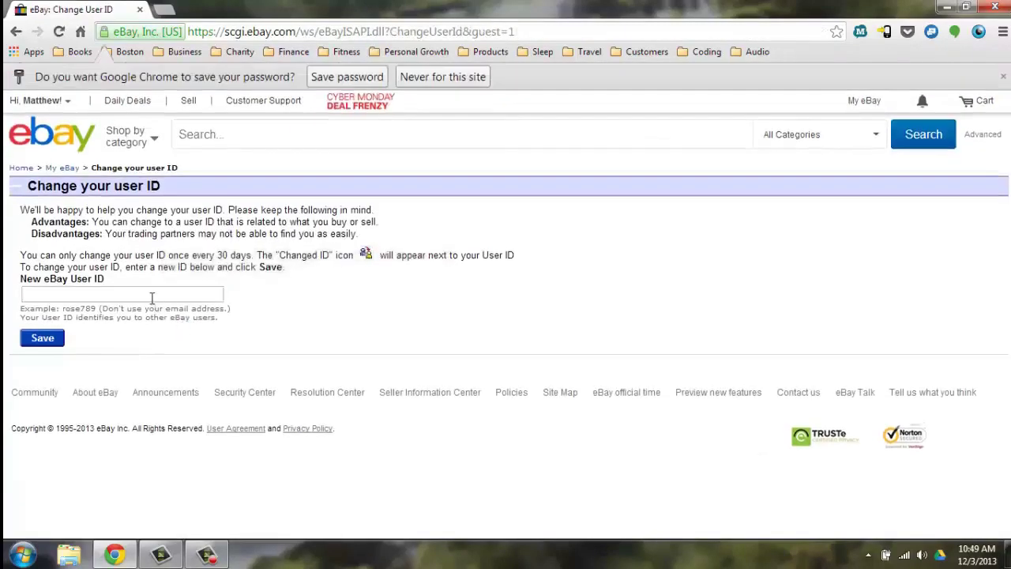
pyautogui.click(152, 297)
pyautogui.write('low')
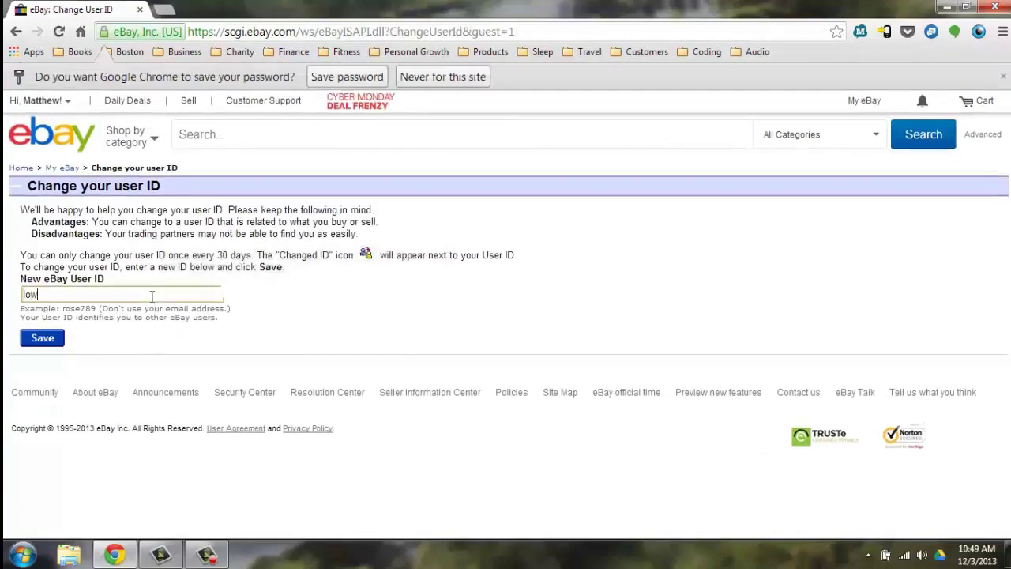
pyautogui.write('costhustle')
pyautogui.click(40, 340)
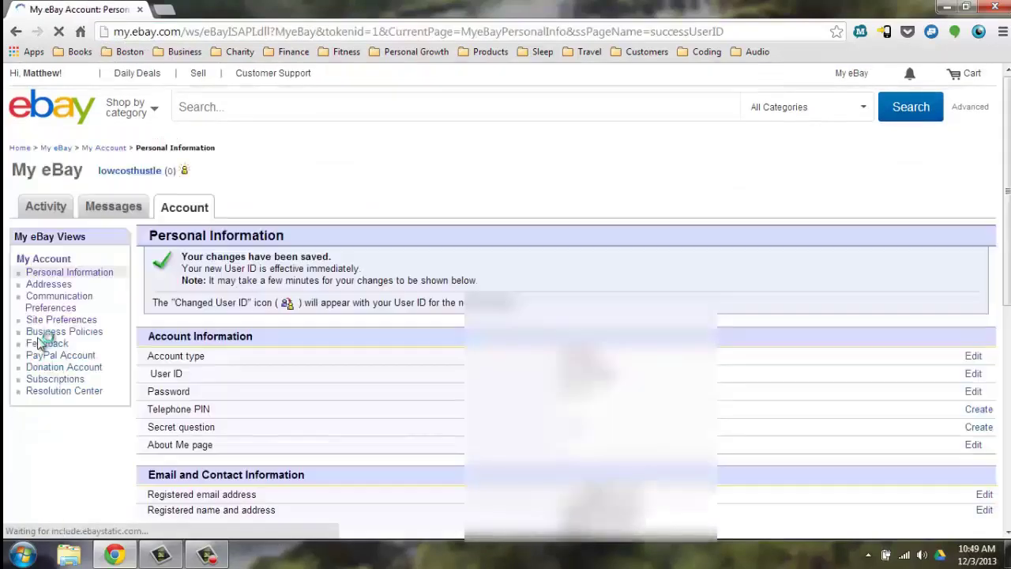
pyautogui.scroll(-2, 40, 343)
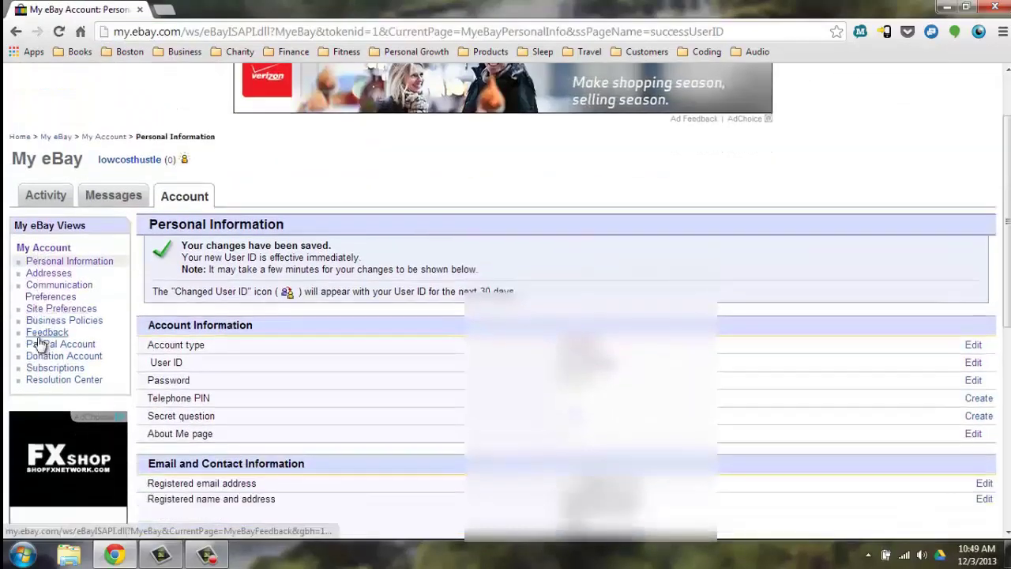
pyautogui.scroll(-2, 40, 344)
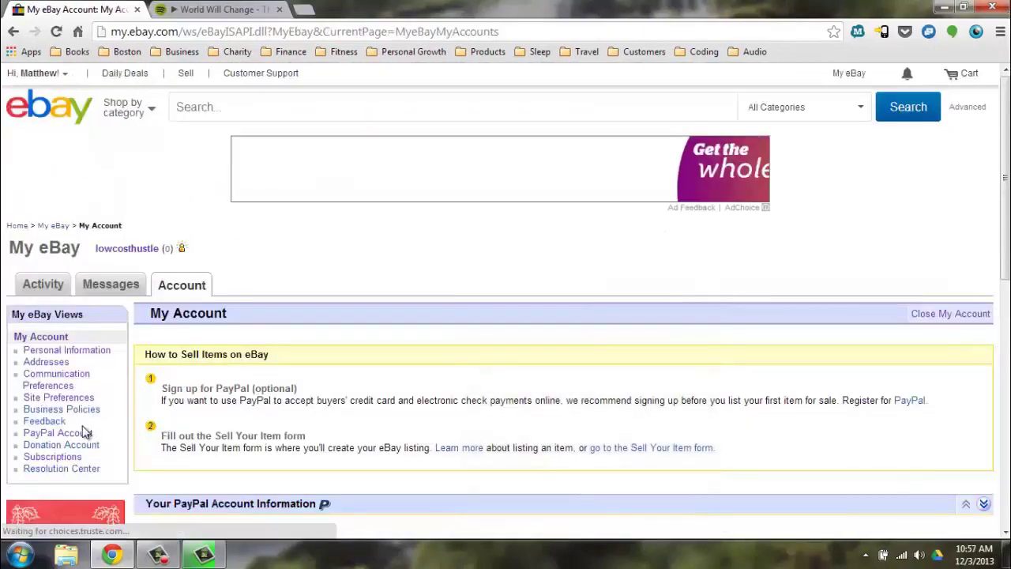
# Try subscribing to the Basic Store, then follow the 'active seller's account' link
pyautogui.click(70, 458)
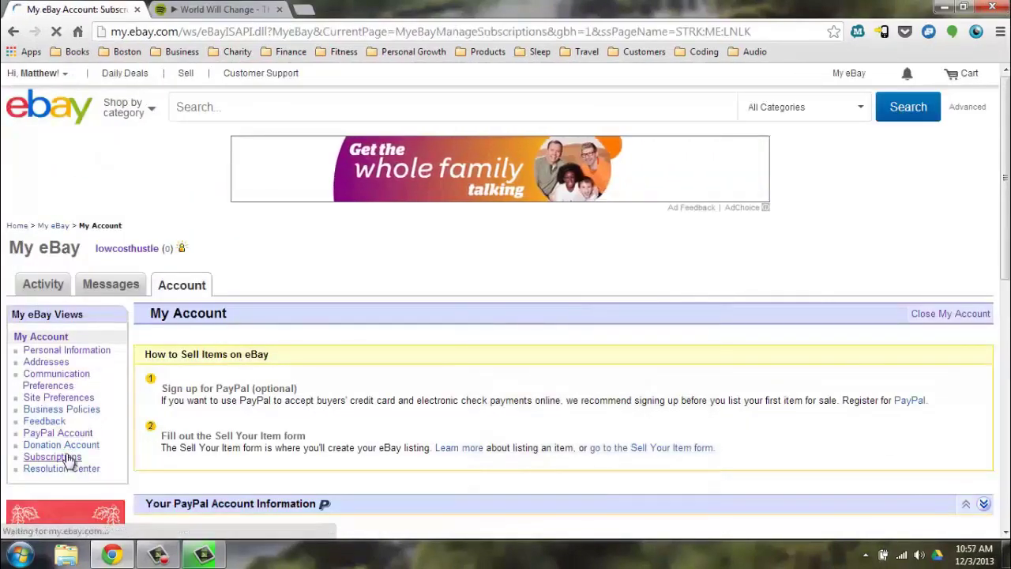
pyautogui.scroll(-2, 69, 458)
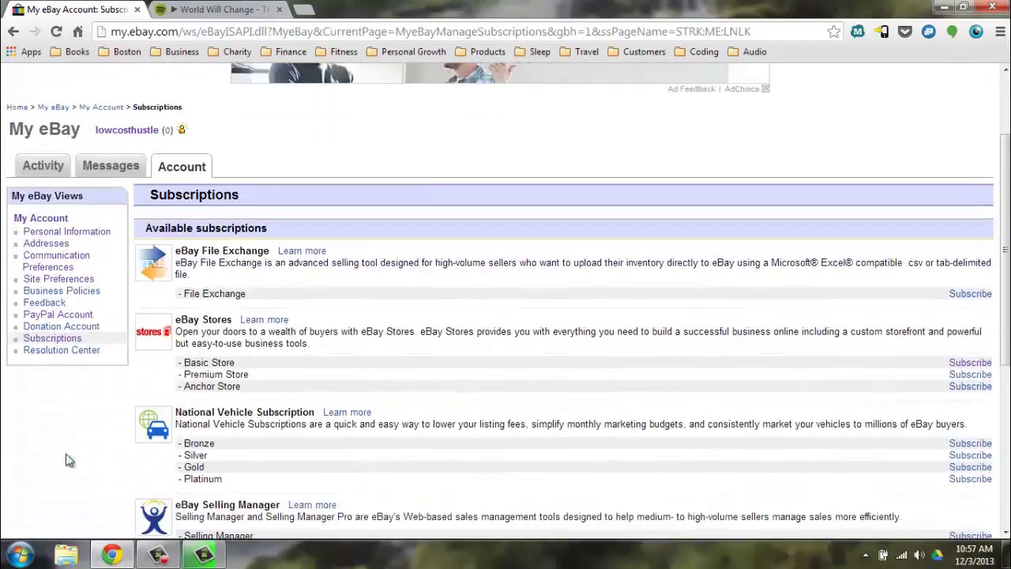
pyautogui.scroll(-3, 69, 460)
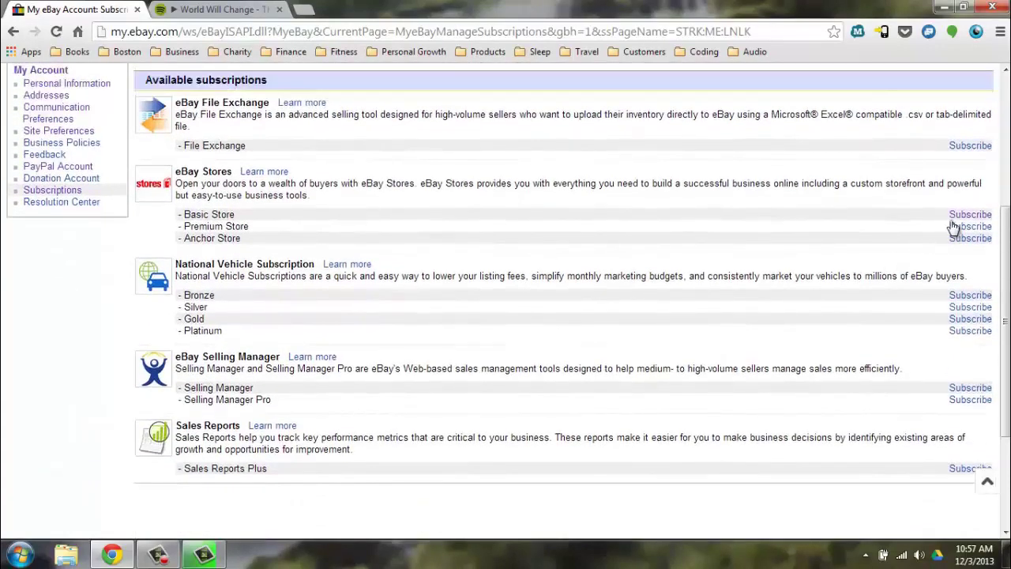
pyautogui.click(951, 219)
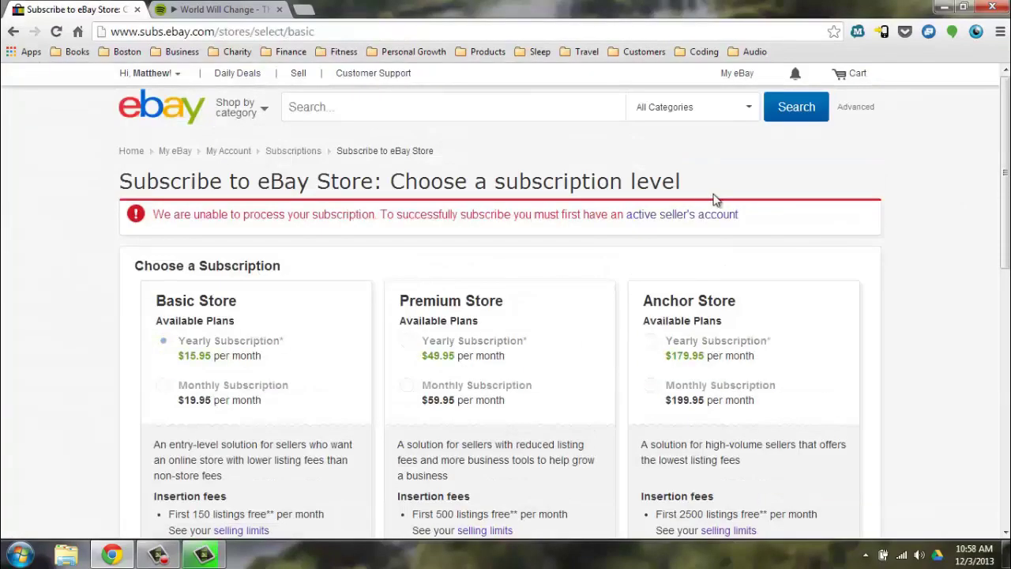
pyautogui.click(693, 223)
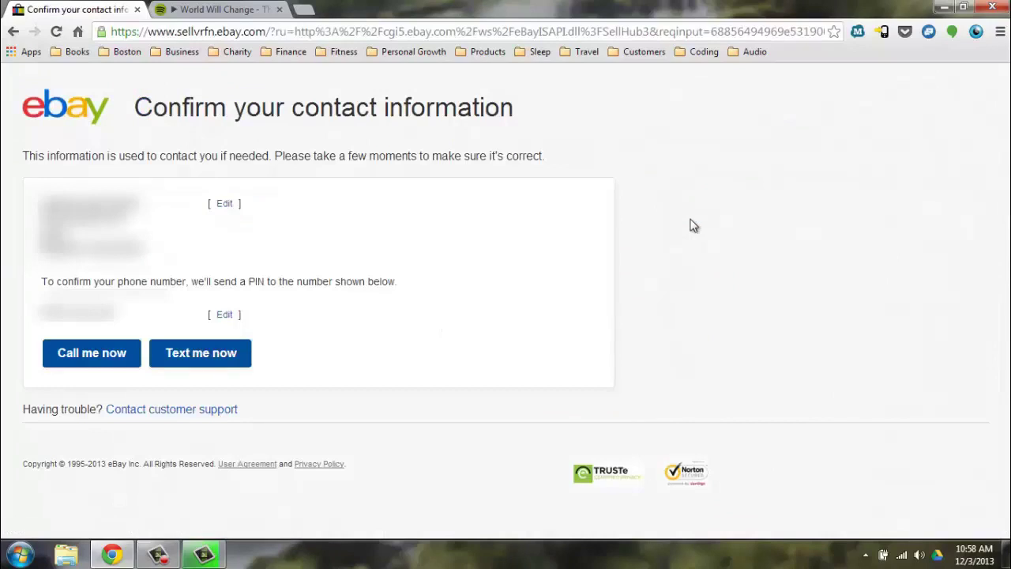
# Verify the phone number with the PIN received via 'Call me now'
pyautogui.click(106, 358)
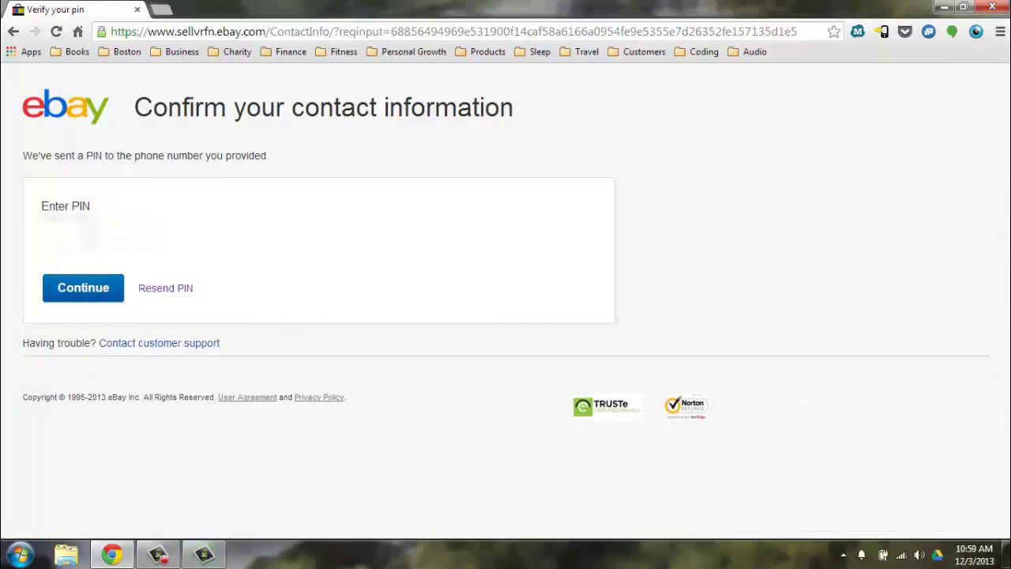
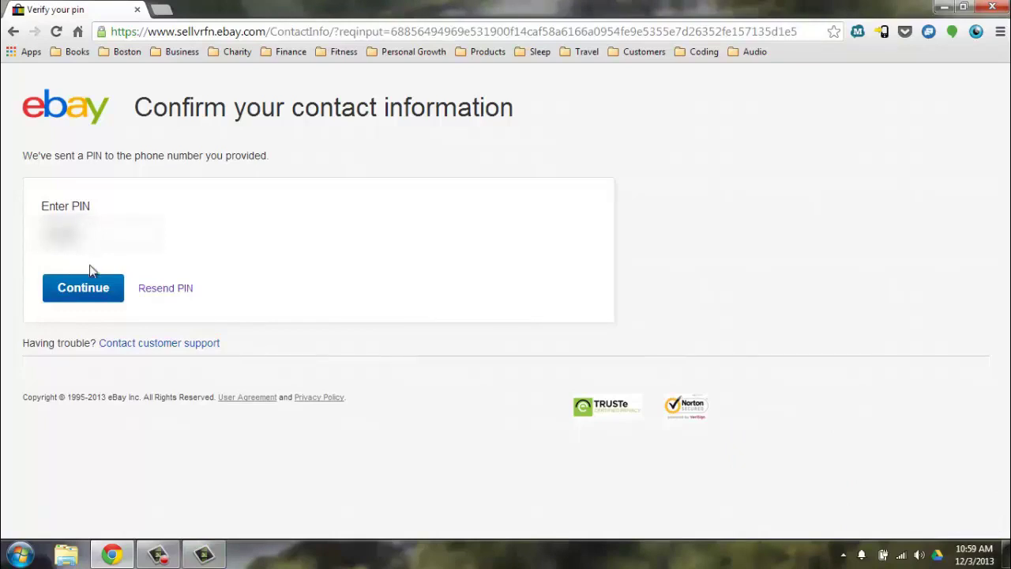
pyautogui.click(90, 288)
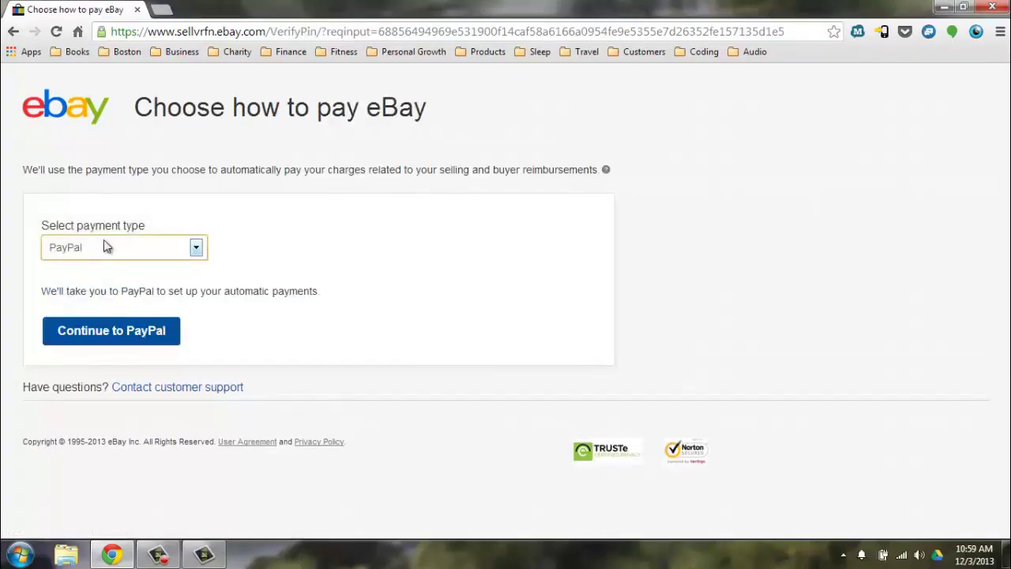
# Choose Credit/debit card in the 'Select payment type' dropdown
pyautogui.click(106, 247)
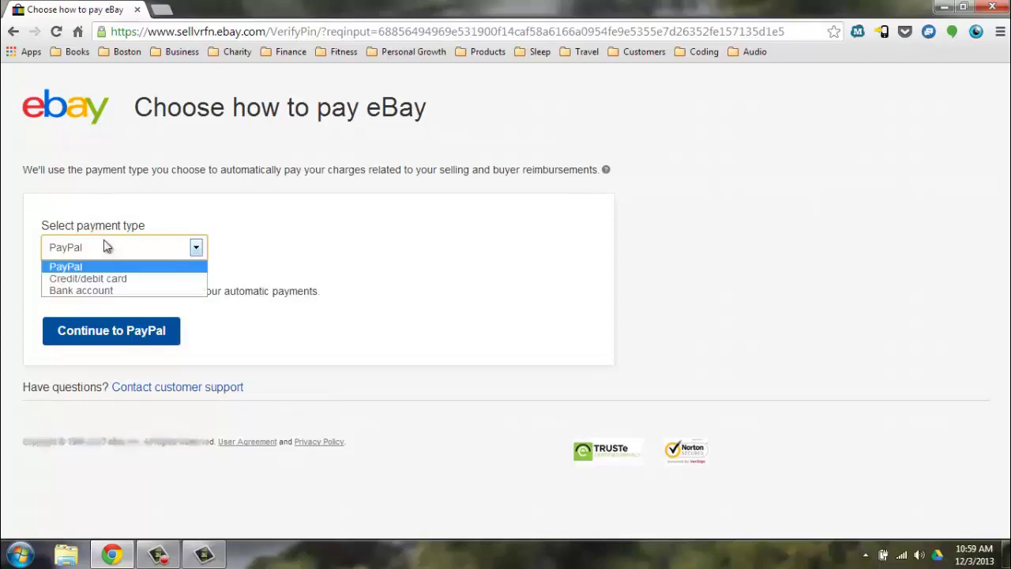
pyautogui.click(107, 279)
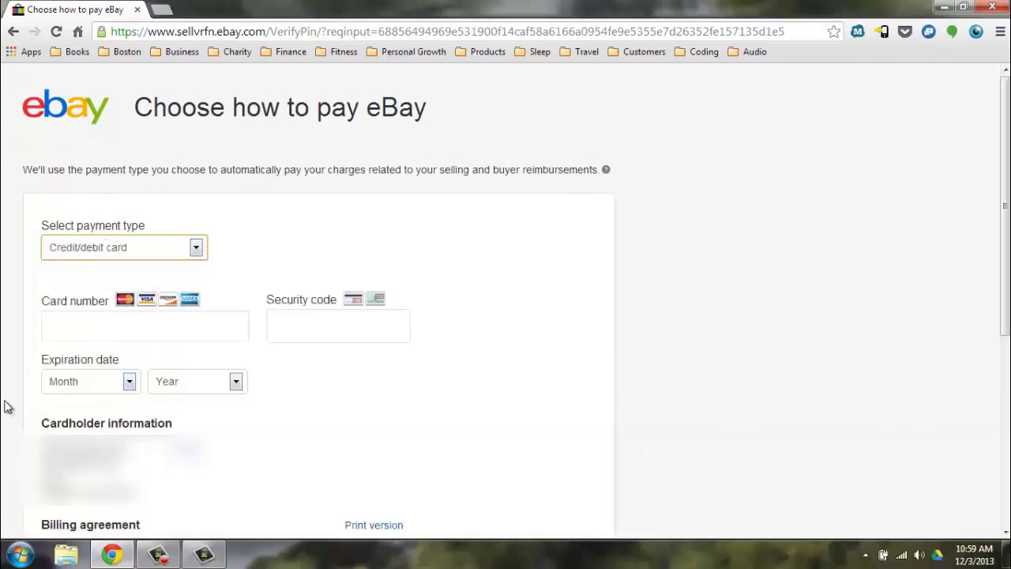